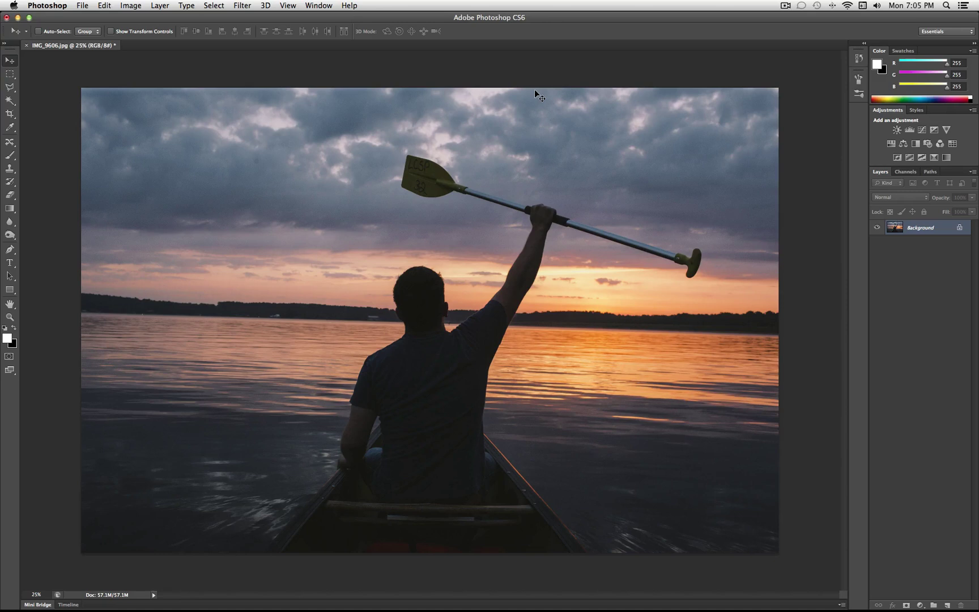
# Convert the locked Background into an editable Layer 0, then bring up Layer > New Adjustment Layer
pyautogui.doubleClick(927, 229)
pyautogui.click(570, 262)
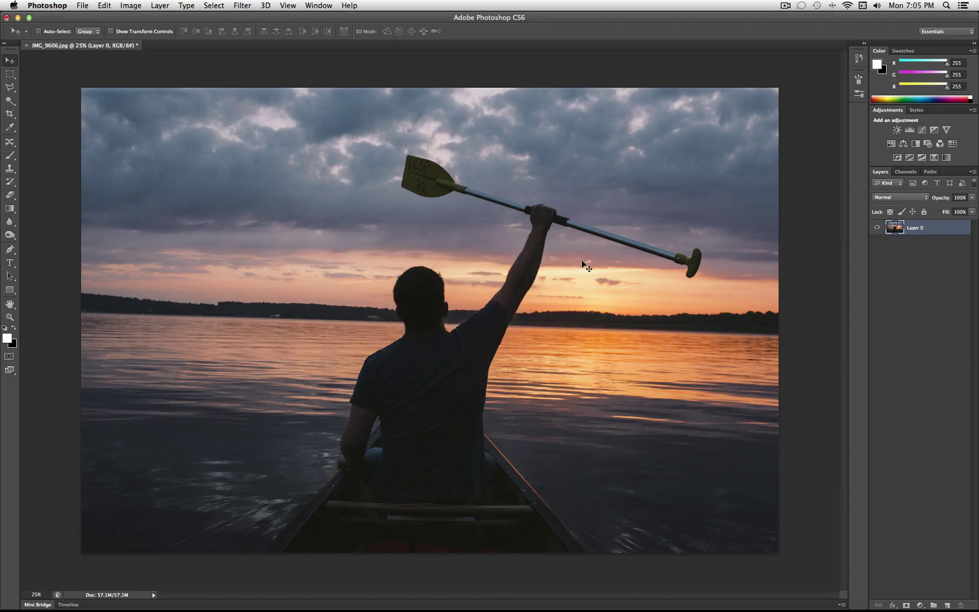
pyautogui.click(131, 4)
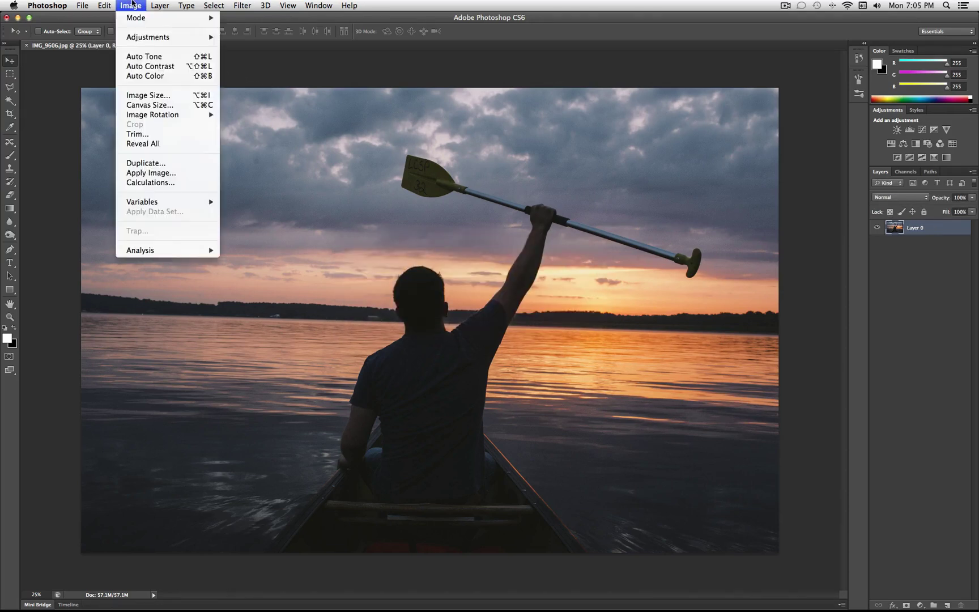
pyautogui.moveTo(164, 38)
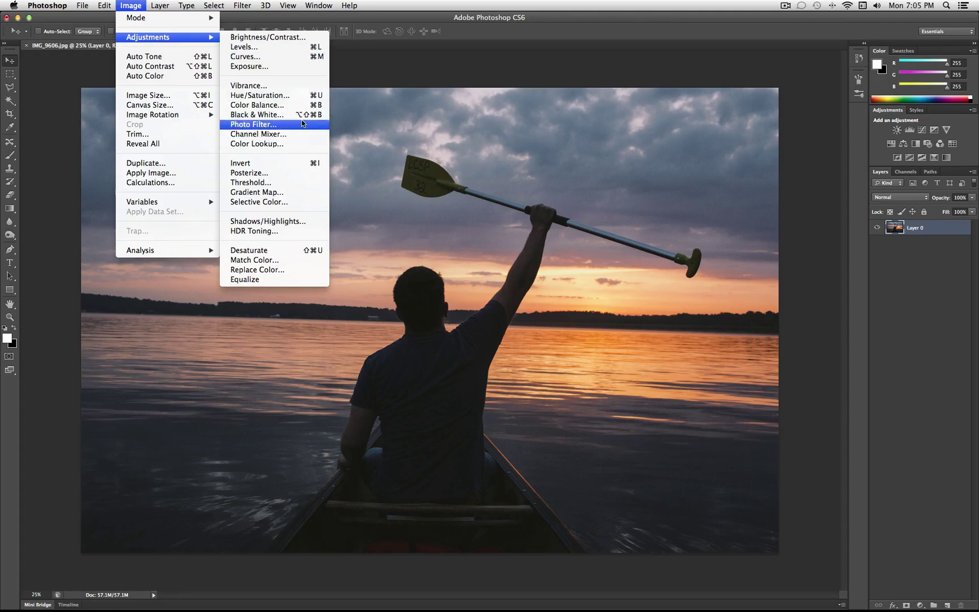
pyautogui.moveTo(159, 5)
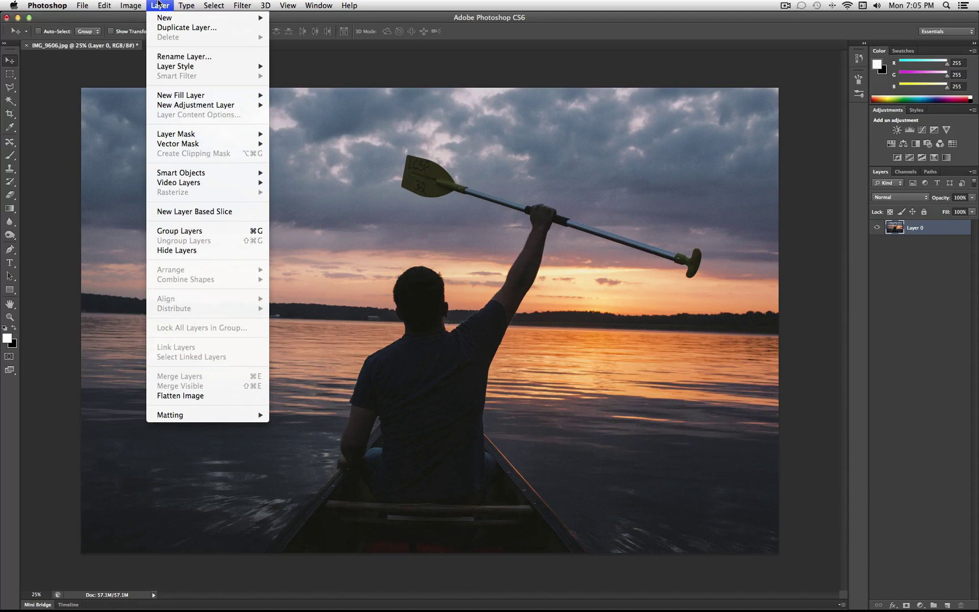
pyautogui.moveTo(201, 107)
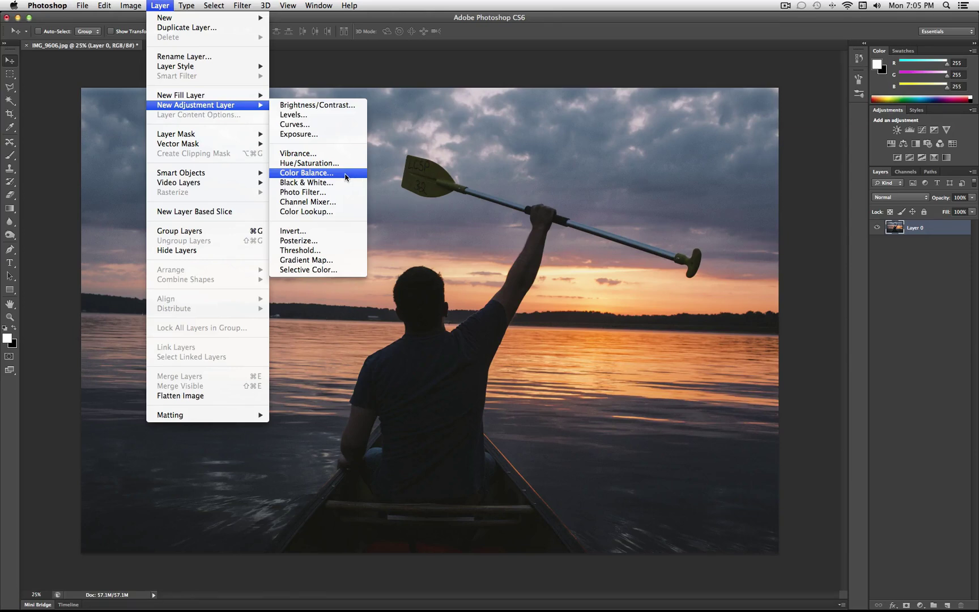
# Add a Color Balance 1 adjustment layer and move its settings panel off the subject
pyautogui.click(306, 173)
pyautogui.click(561, 261)
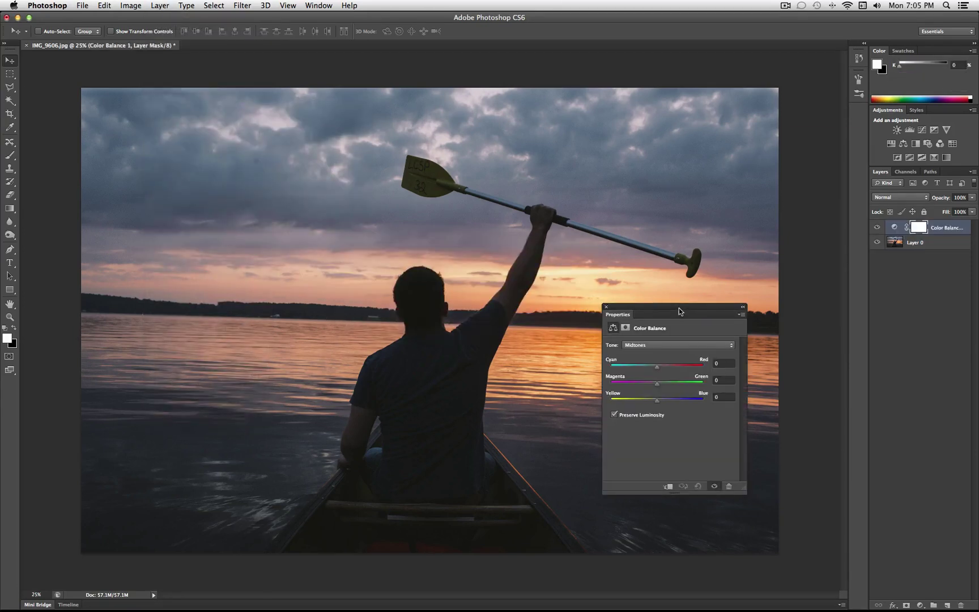
pyautogui.moveTo(677, 306); pyautogui.dragTo(221, 132)
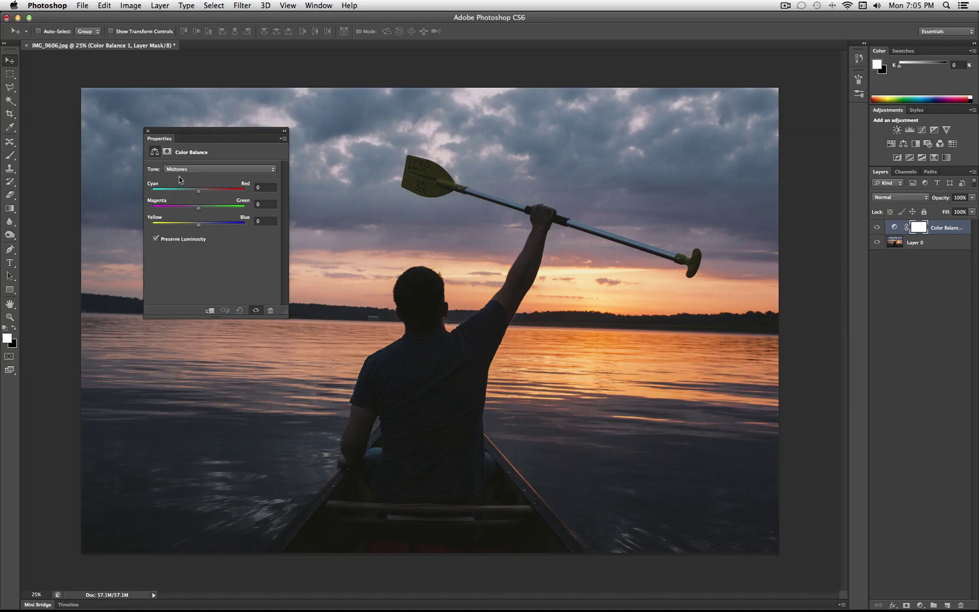
# Set the Color Balance midtones to +25 red, +15 green and +21 blue, keeping Preserve Luminosity on
pyautogui.click(211, 169)
pyautogui.click(205, 162)
pyautogui.click(203, 171)
pyautogui.click(204, 180)
pyautogui.click(203, 171)
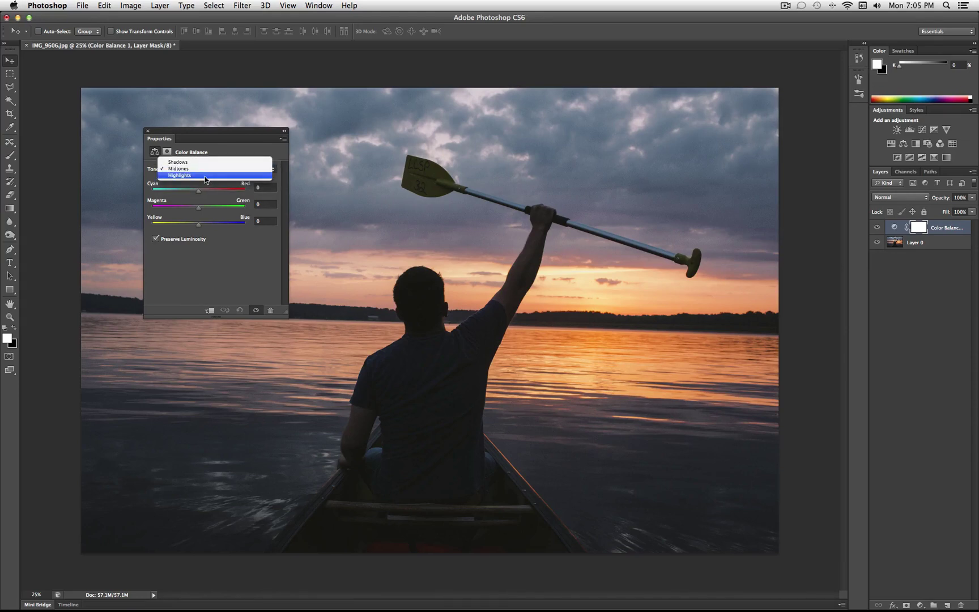
pyautogui.click(204, 177)
pyautogui.click(208, 169)
pyautogui.click(211, 162)
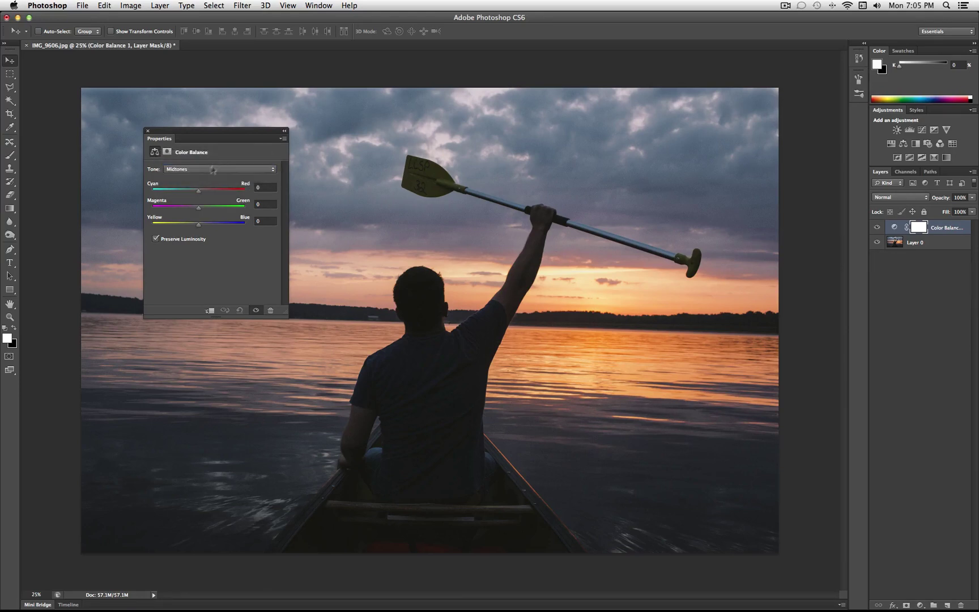
pyautogui.click(157, 240)
pyautogui.click(157, 240)
pyautogui.moveTo(198, 191); pyautogui.dragTo(210, 225)
# Set the Color Balance shadows to -8 cyan-red, -2 magenta-green and +12 yellow-blue
pyautogui.click(224, 170)
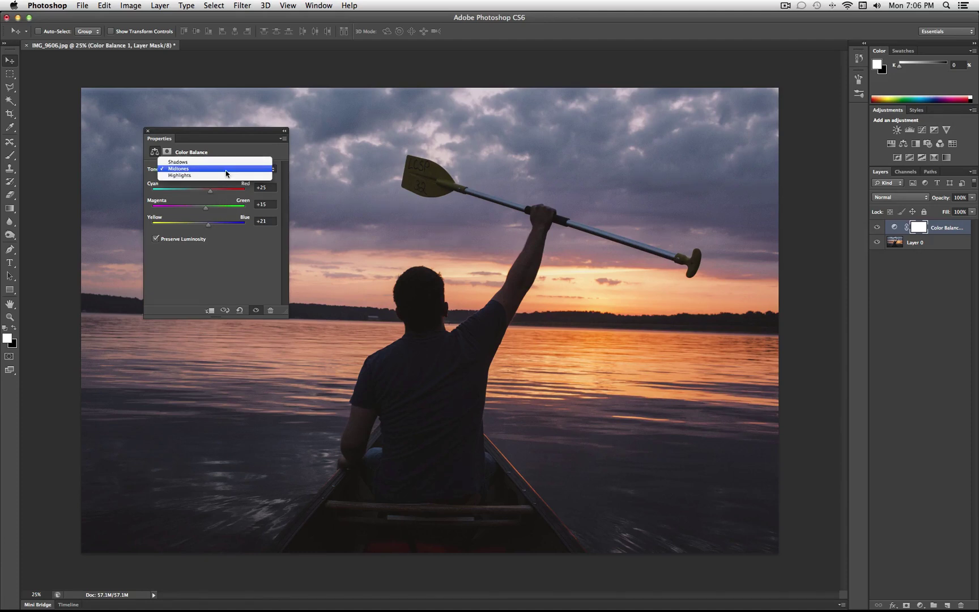
pyautogui.click(225, 164)
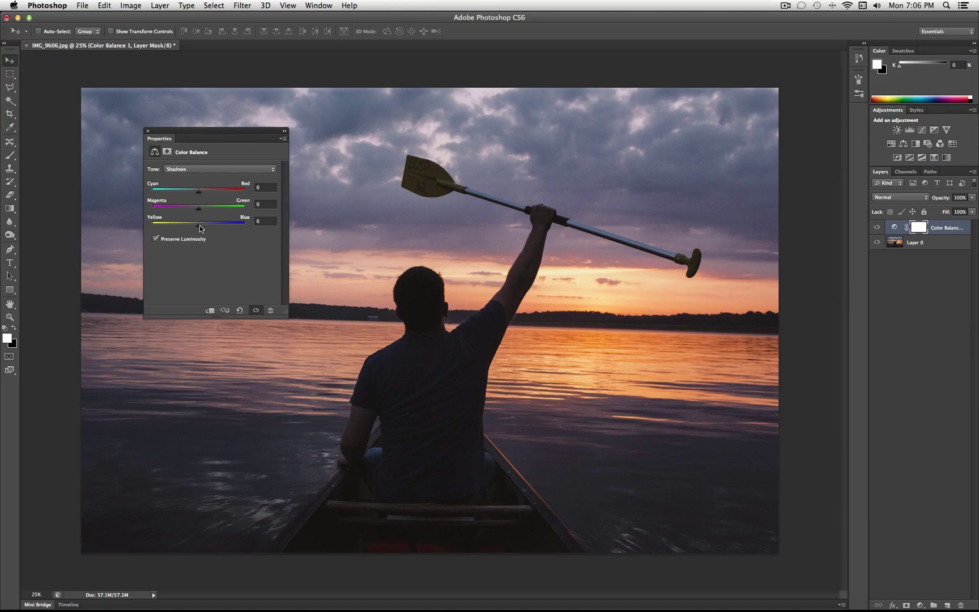
pyautogui.moveTo(199, 228); pyautogui.dragTo(195, 196)
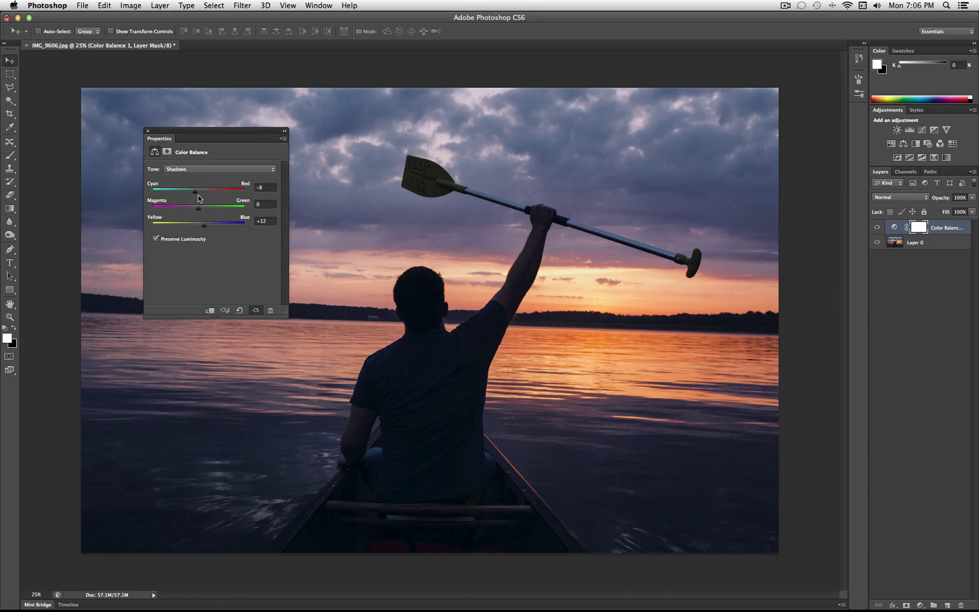
pyautogui.moveTo(200, 209)
pyautogui.mouseDown()
pyautogui.moveTo(210, 210)
pyautogui.moveTo(199, 212)
pyautogui.mouseUp()
# Warm the Color Balance highlights to +26 red, +3 green and -30 toward yellow
pyautogui.click(213, 169)
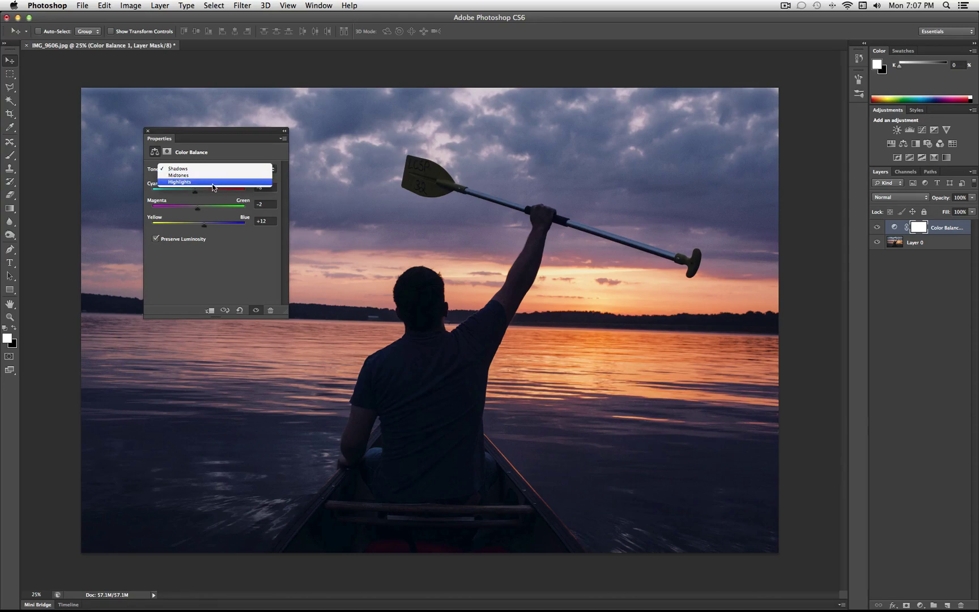
pyautogui.click(213, 182)
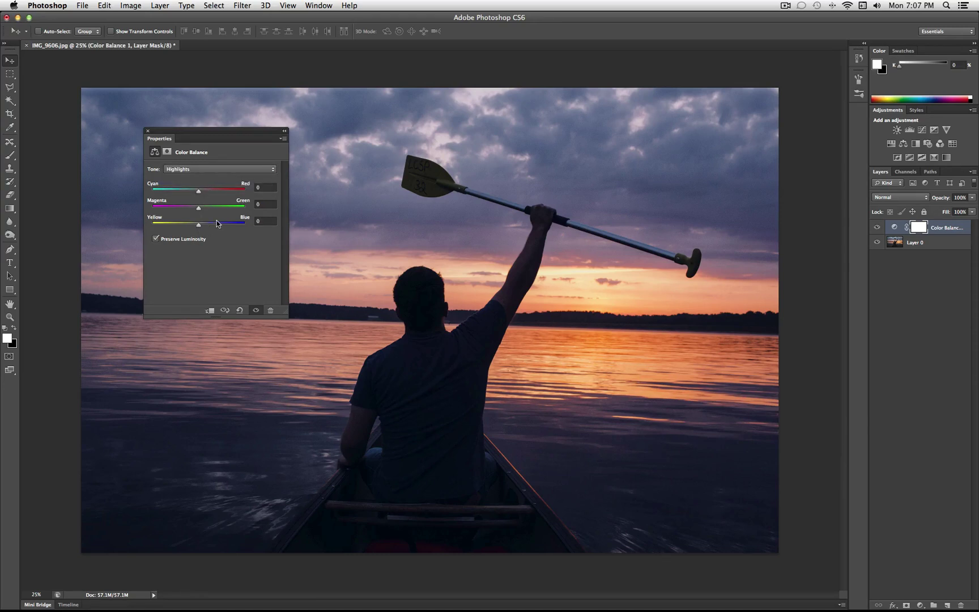
pyautogui.moveTo(199, 226)
pyautogui.mouseDown()
pyautogui.moveTo(175, 229)
pyautogui.moveTo(184, 229)
pyautogui.mouseUp()
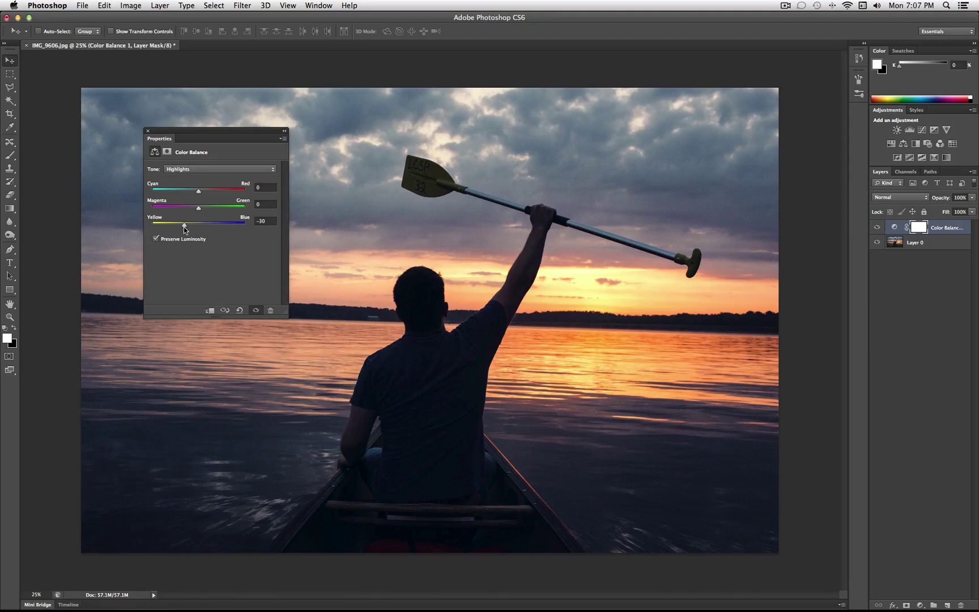
pyautogui.moveTo(198, 191); pyautogui.dragTo(211, 195)
pyautogui.moveTo(198, 209); pyautogui.dragTo(199, 210)
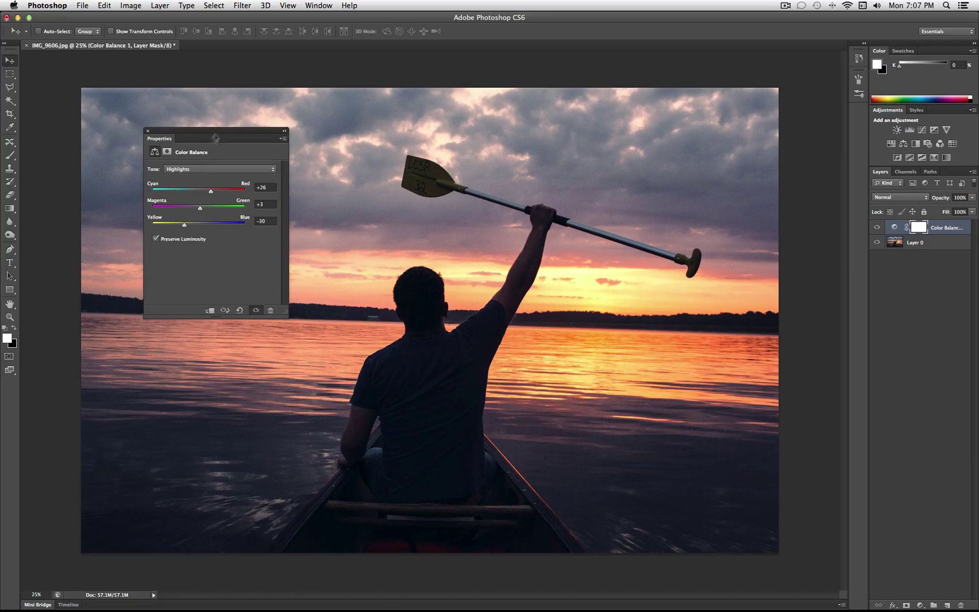
# Ease the midtones' Yellow/Blue value down to +17
pyautogui.click(198, 169)
pyautogui.click(201, 165)
pyautogui.moveTo(210, 227); pyautogui.dragTo(206, 227)
# Push the shadows slightly more toward blue, then review the highlights and midtones
pyautogui.click(222, 169)
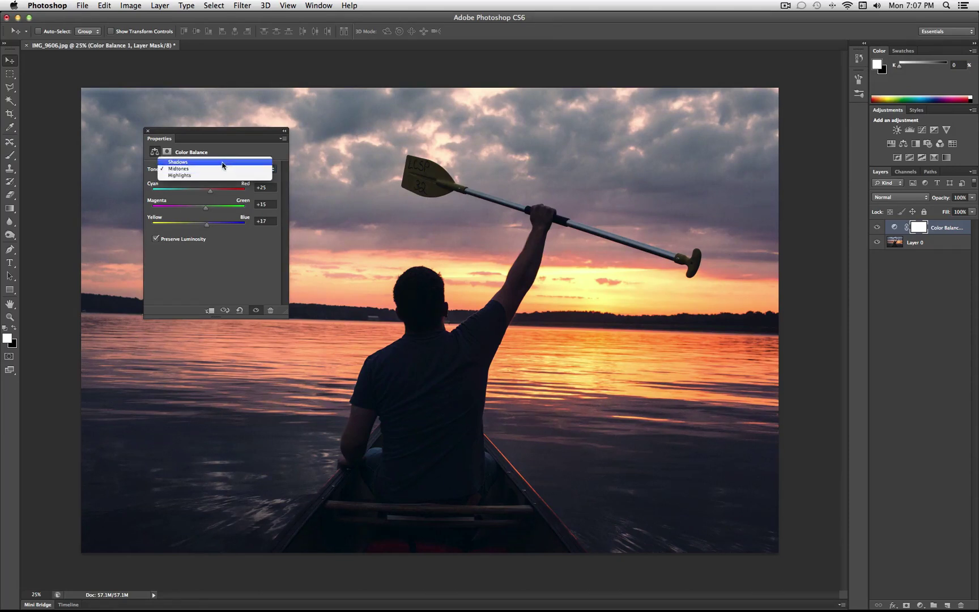
pyautogui.click(222, 162)
pyautogui.moveTo(206, 227); pyautogui.dragTo(205, 227)
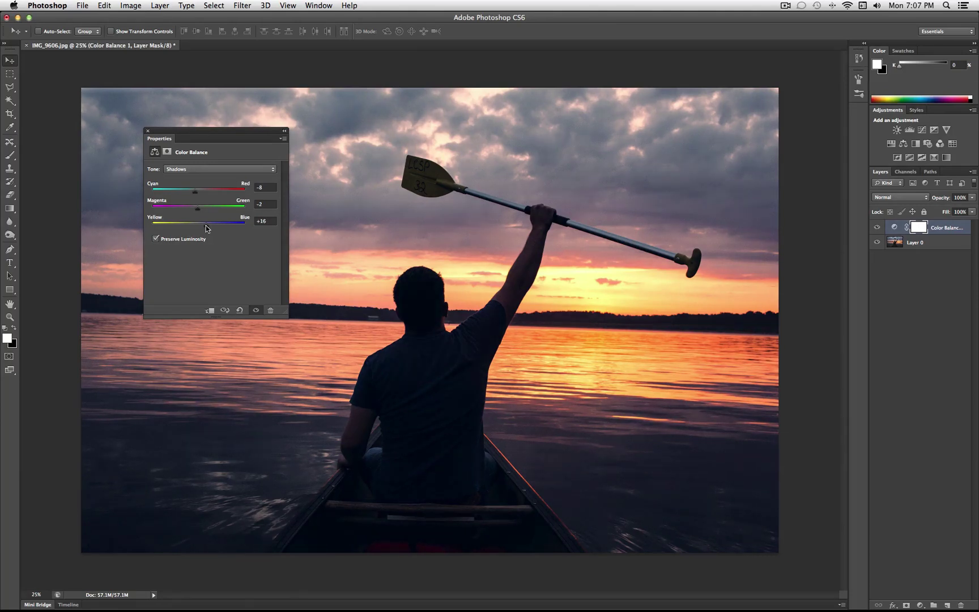
pyautogui.click(227, 168)
pyautogui.click(222, 183)
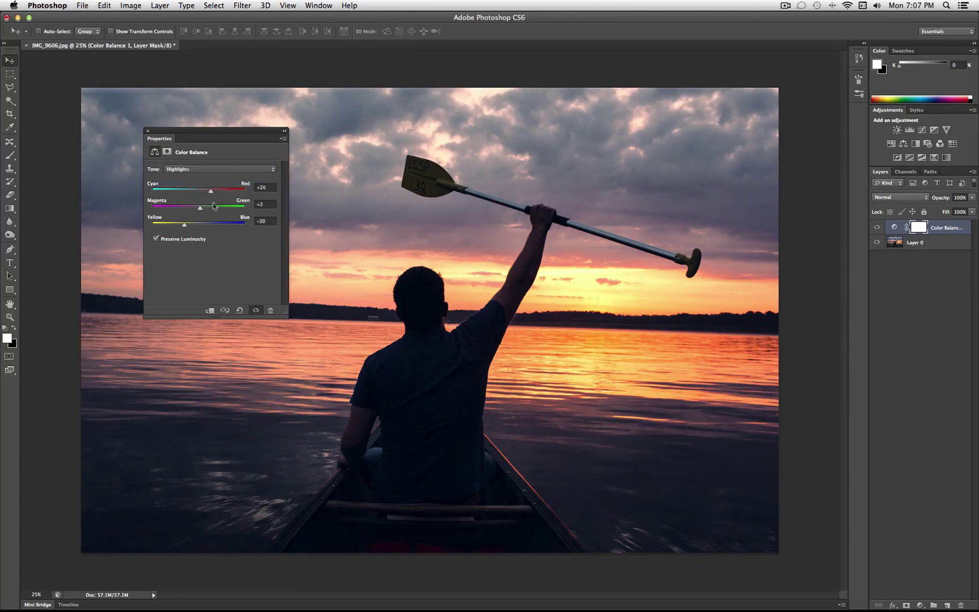
pyautogui.click(224, 169)
pyautogui.click(221, 160)
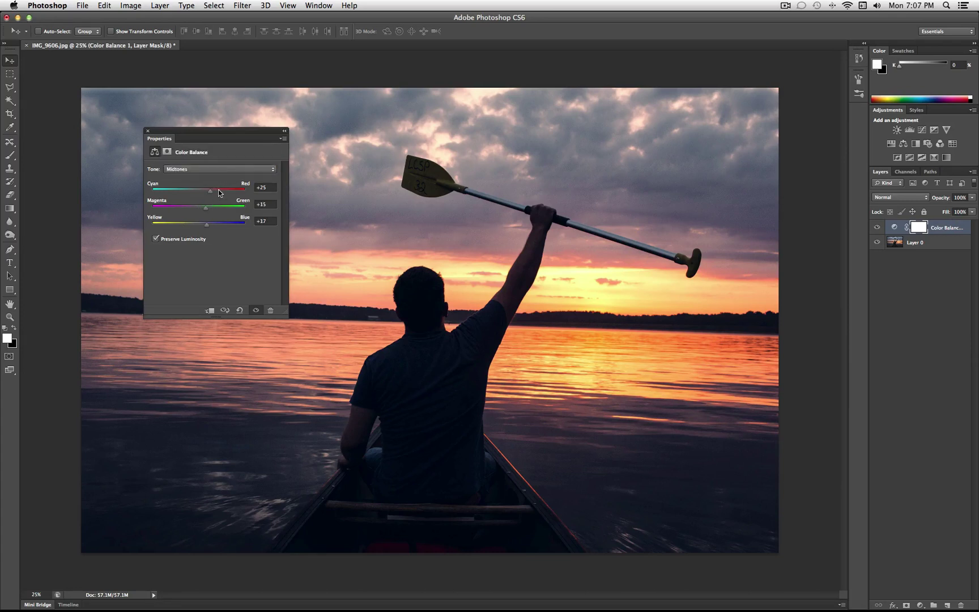
# Compare with Preserve Luminosity off, leave it on, and close the Color Balance settings
pyautogui.click(156, 239)
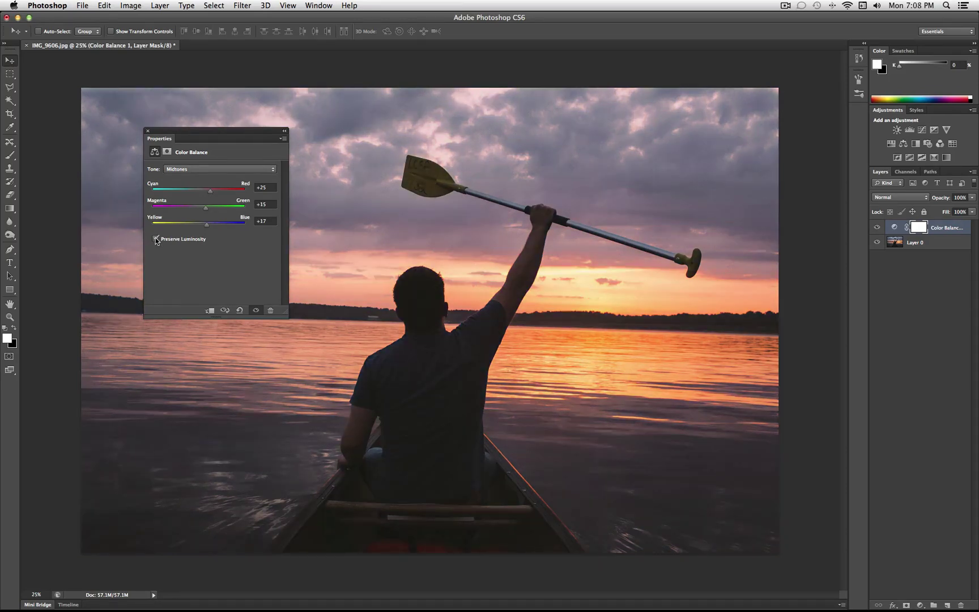
pyautogui.click(157, 239)
pyautogui.click(157, 239)
pyautogui.click(157, 239)
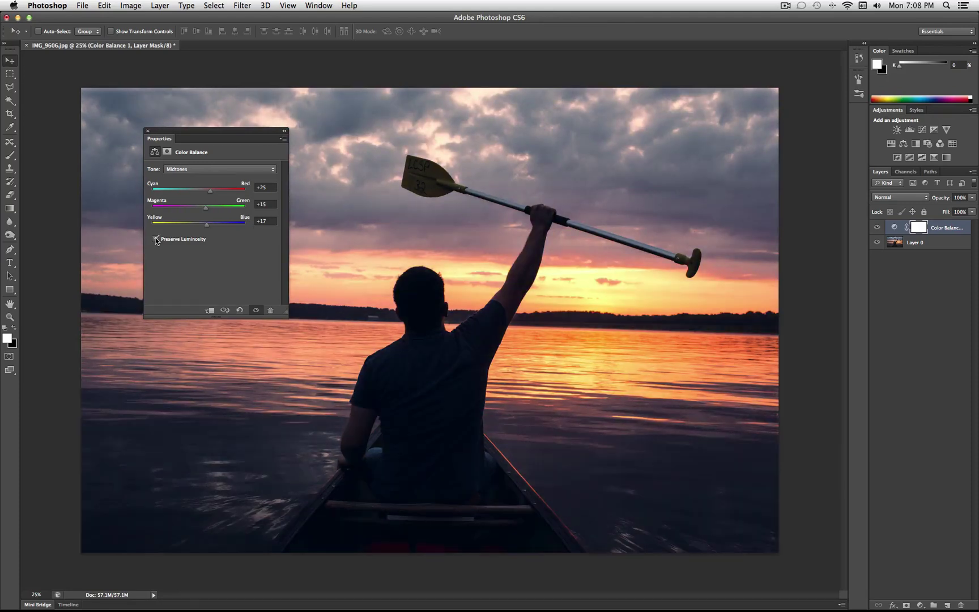
pyautogui.click(148, 131)
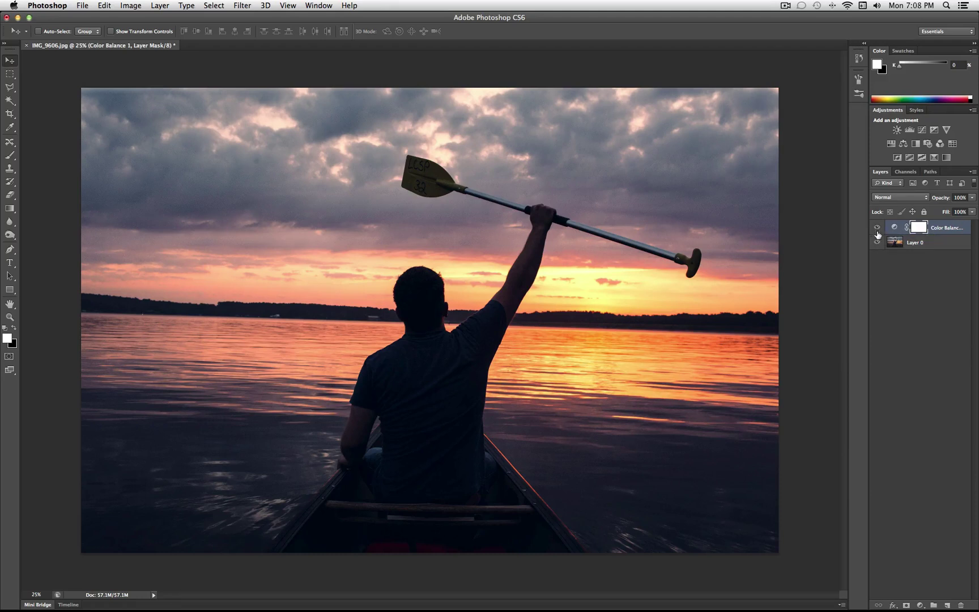
pyautogui.click(876, 228)
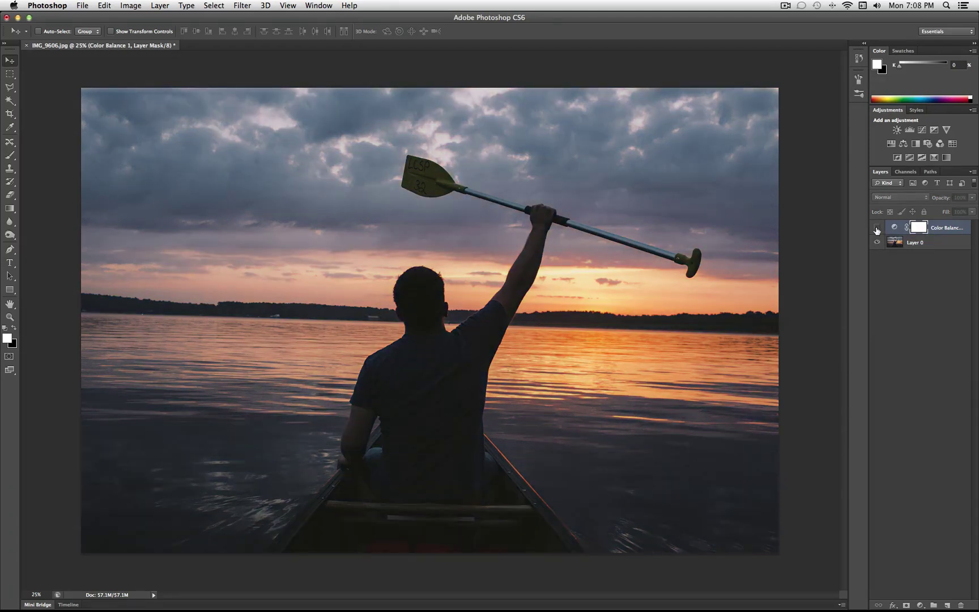
pyautogui.click(877, 228)
pyautogui.click(877, 228)
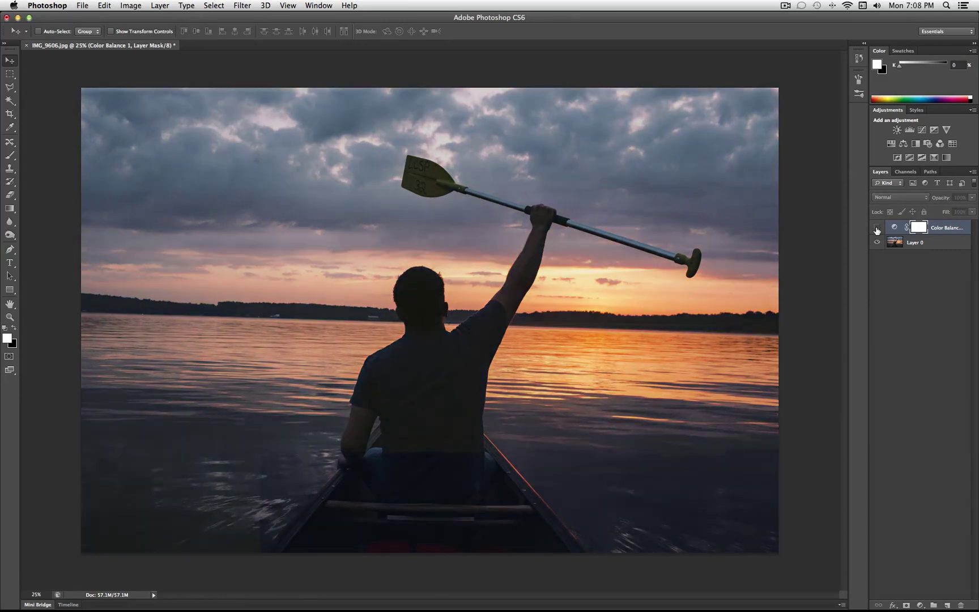
pyautogui.click(876, 228)
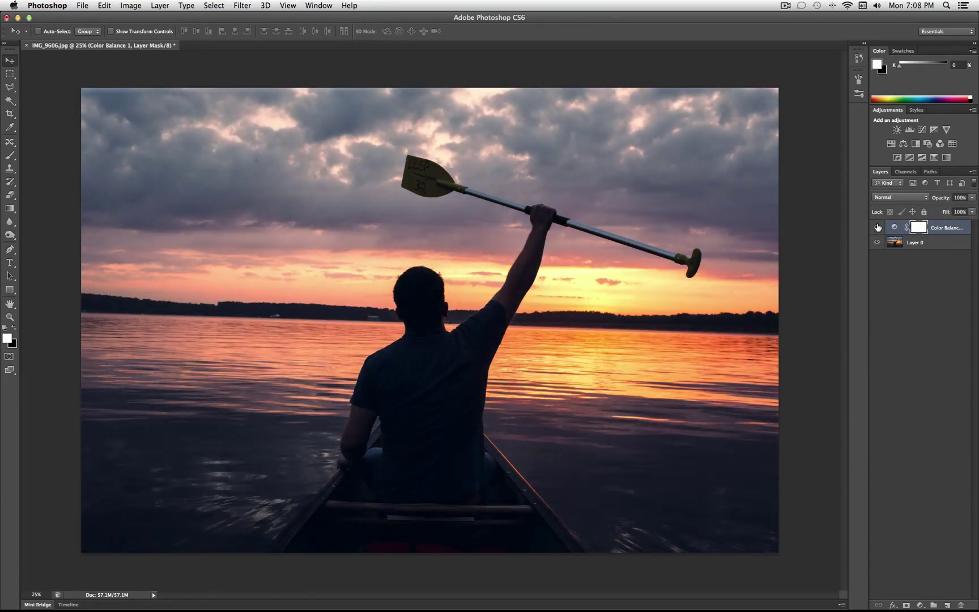
# Lower the Color Balance layer's opacity to 84%
pyautogui.click(972, 199)
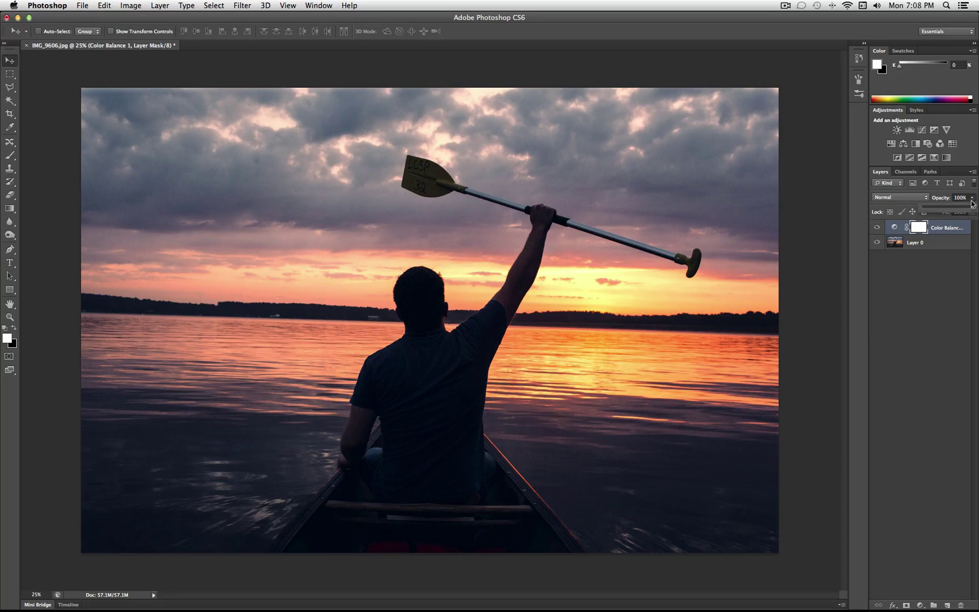
pyautogui.moveTo(972, 203); pyautogui.dragTo(968, 209)
pyautogui.moveTo(966, 210); pyautogui.dragTo(965, 211)
# Try Overlay blending at 49% opacity and hide the adjustment to compare
pyautogui.click(894, 199)
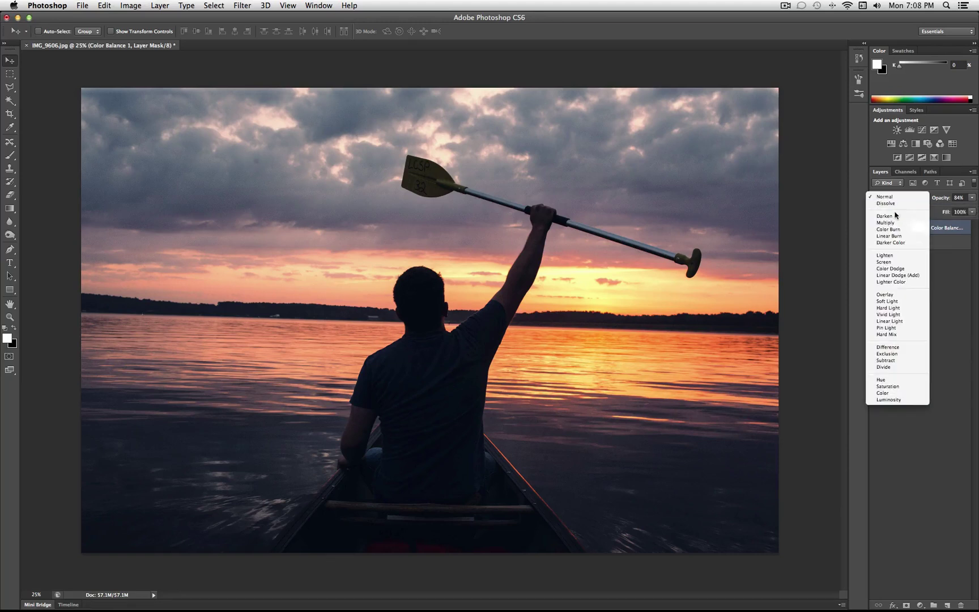
pyautogui.click(973, 207)
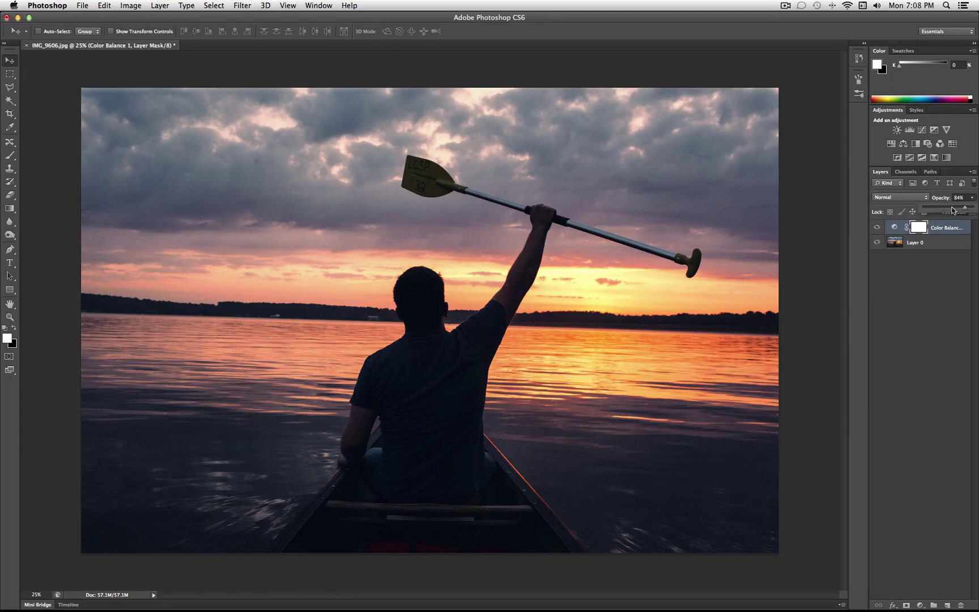
pyautogui.click(900, 197)
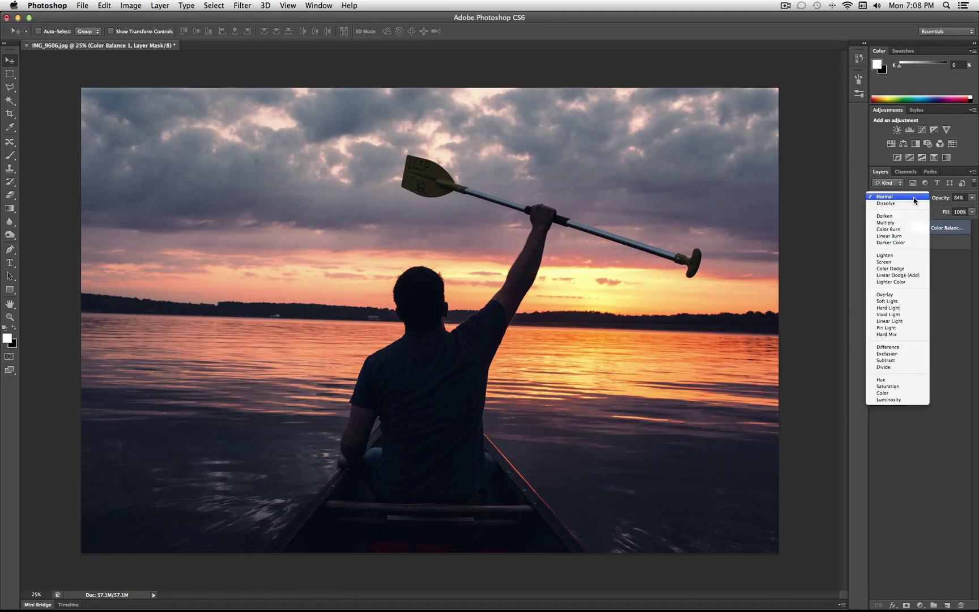
pyautogui.click(893, 299)
pyautogui.moveTo(971, 199); pyautogui.dragTo(948, 210)
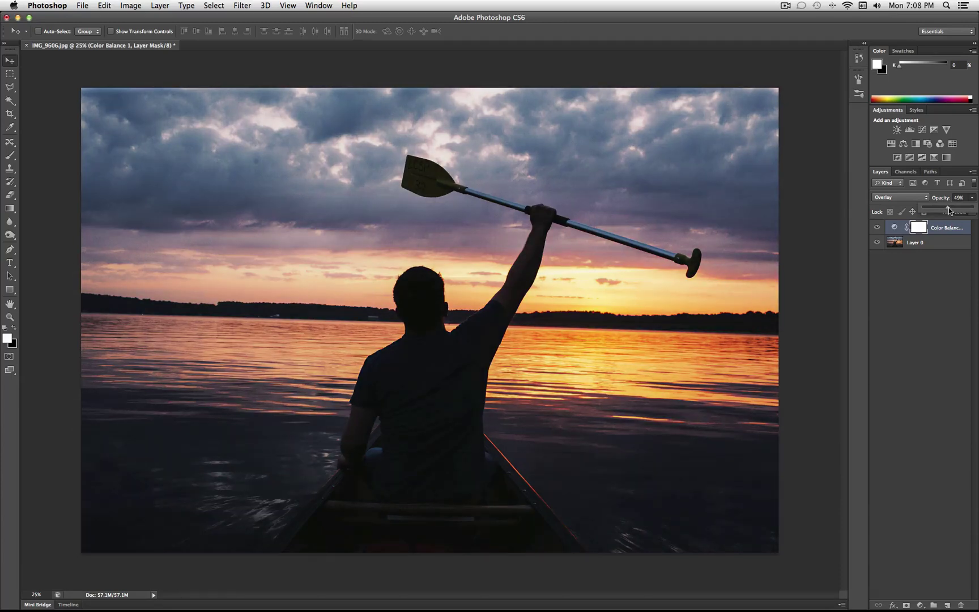
pyautogui.click(877, 228)
# Return the Color Balance layer to Normal blending at 80% opacity
pyautogui.click(895, 198)
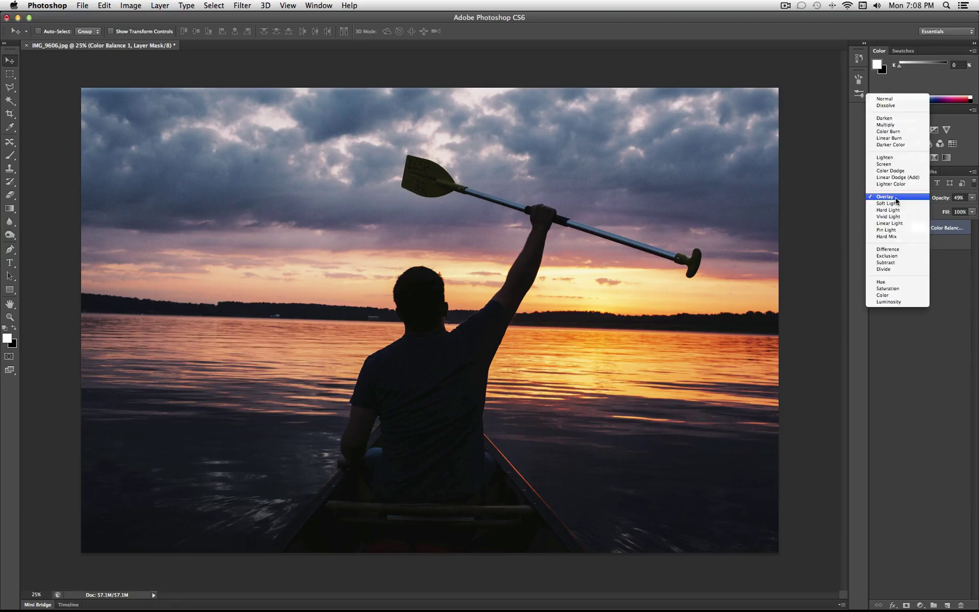
pyautogui.click(884, 99)
pyautogui.moveTo(976, 202); pyautogui.dragTo(974, 199)
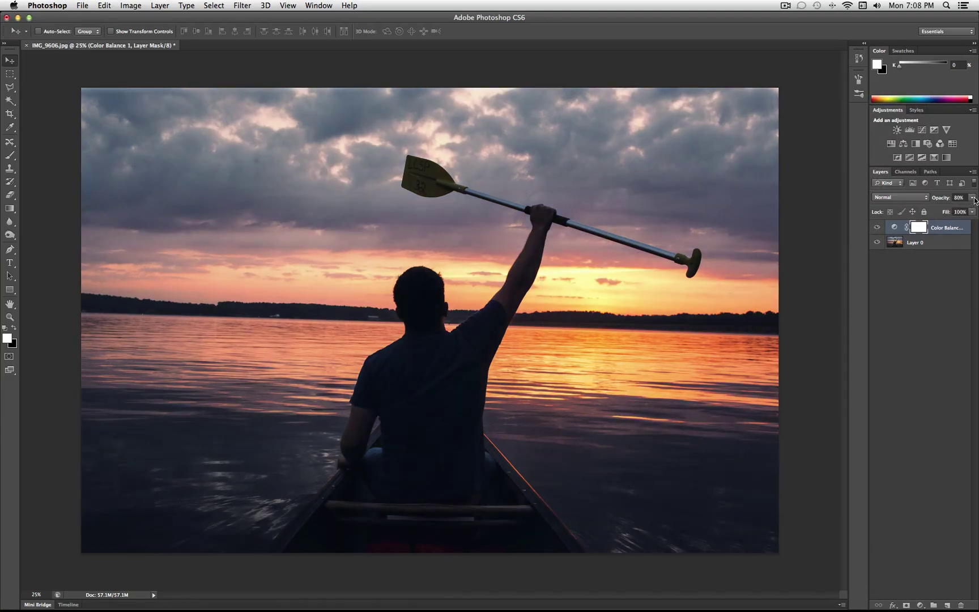